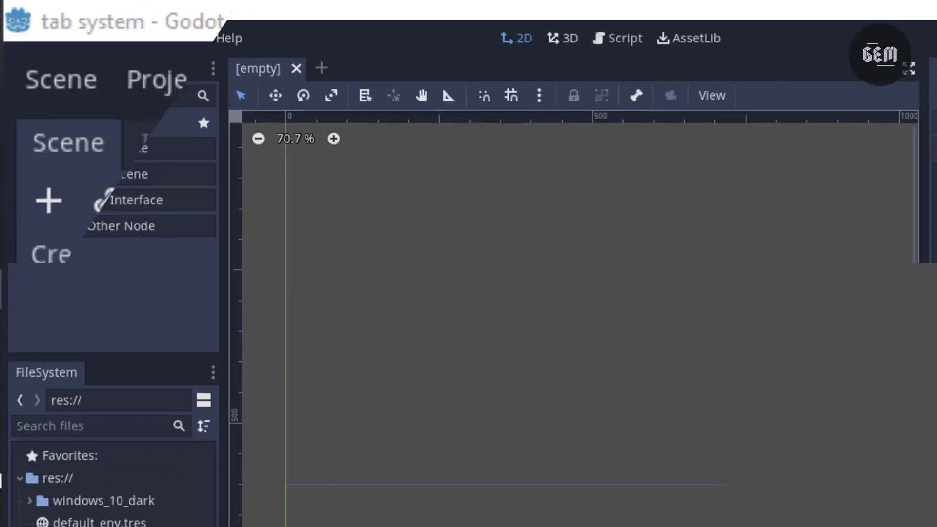
Step: Create a 2D Scene root and select the resulting Node2D node
left_click(247, 313)
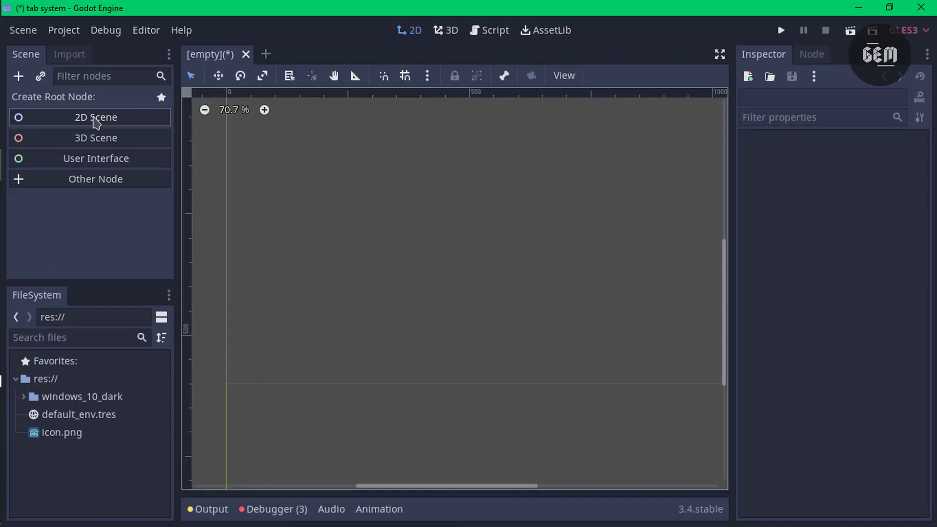
left_click(96, 120)
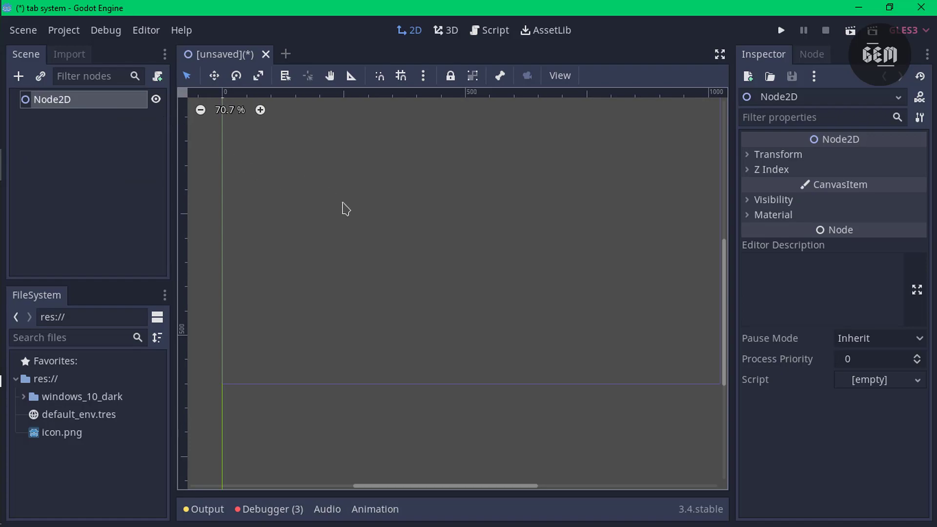
scroll(343, 207, "down", 1)
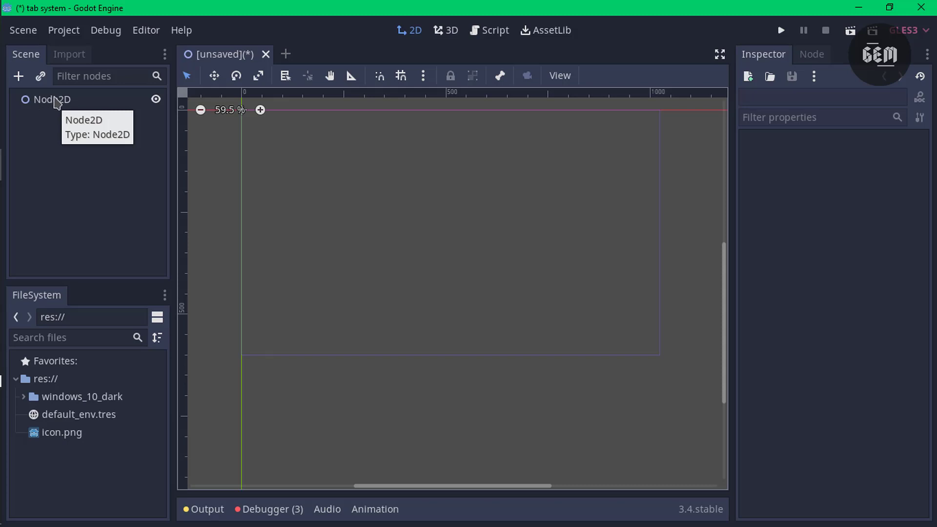
left_click(53, 100)
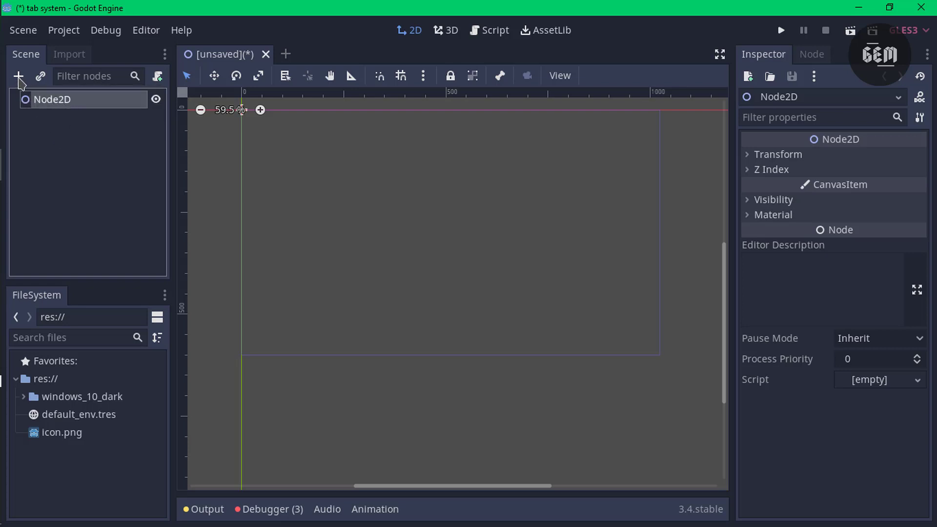
Step: Add a TabContainer node as a child of Node2D
left_click(18, 77)
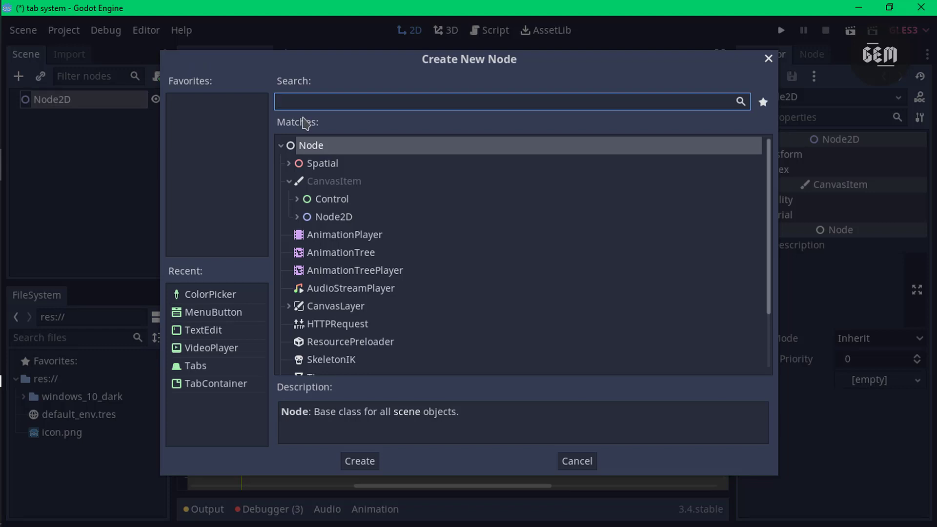
type("tab")
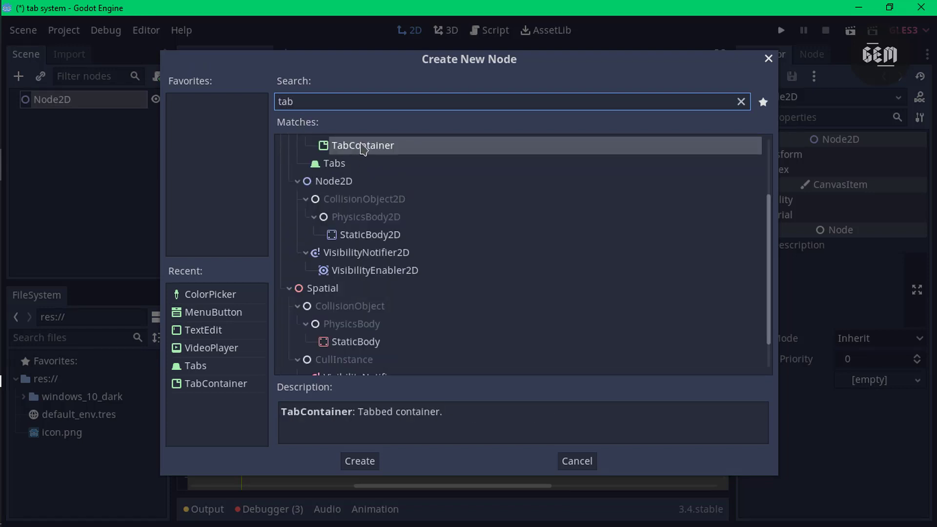
left_click(355, 462)
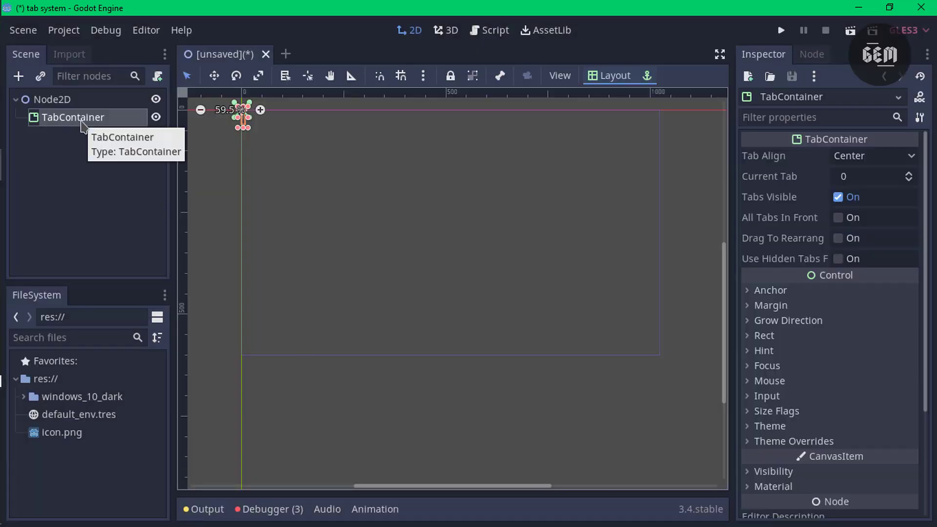
Step: Enlarge the TabContainer into a large rectangle on the canvas and reselect it
left_click_drag(249, 128, 667, 361)
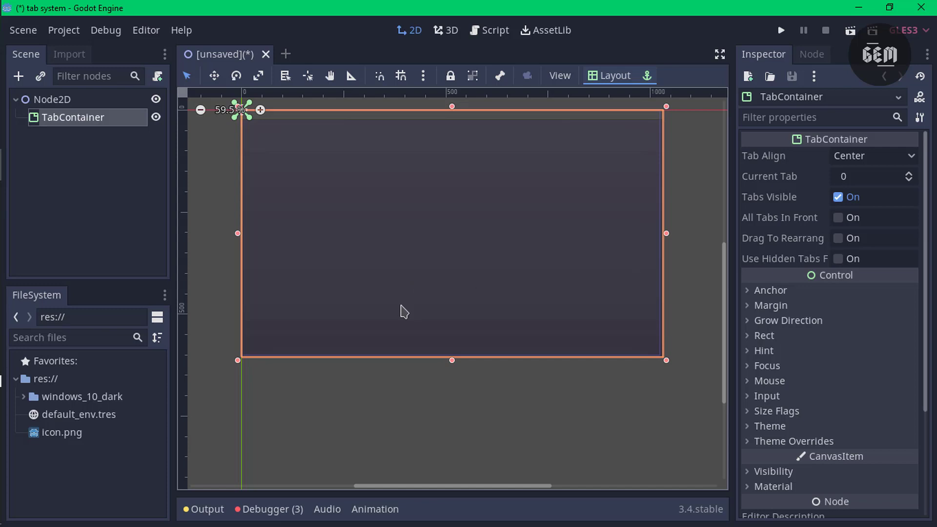
left_click(627, 403)
left_click(464, 199)
Step: Add a Tabs node under the TabContainer and confirm its place in the Scene tree
left_click(19, 80)
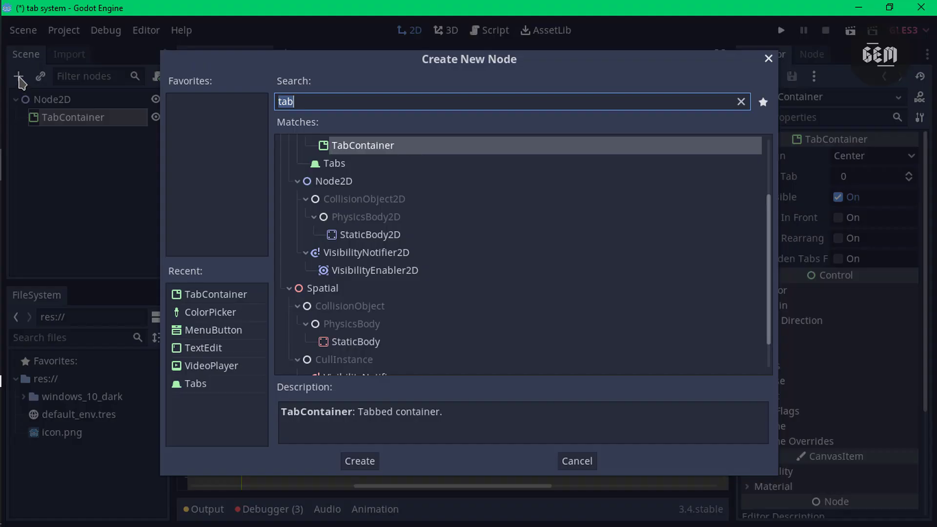
left_click(343, 169)
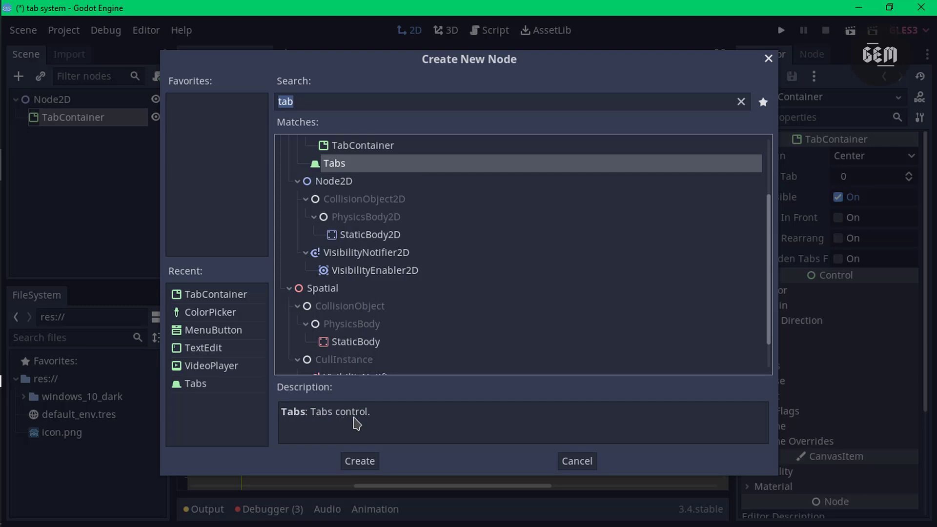
left_click(360, 461)
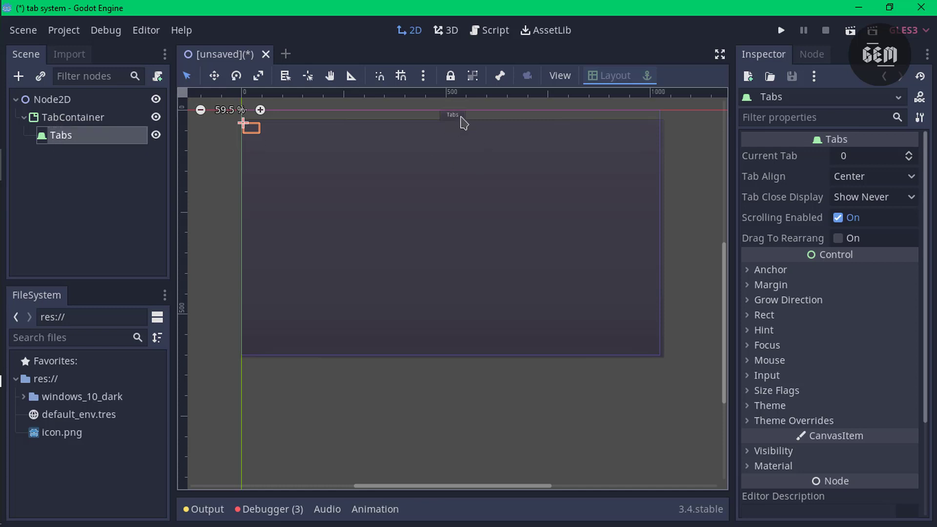
left_click(61, 136, "ctrl")
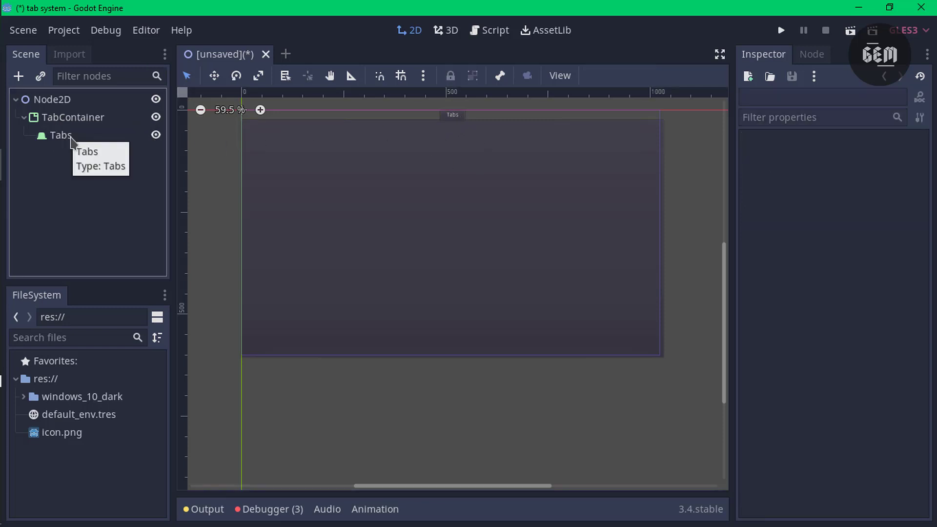
left_click_drag(61, 136, 80, 120)
left_click(75, 131)
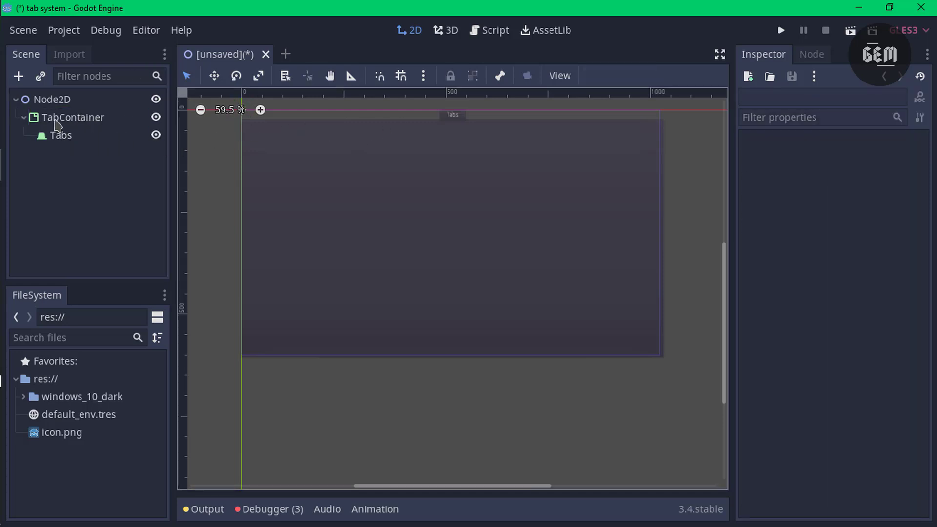
Step: Add a second Tabs node under the TabContainer
left_click(59, 119)
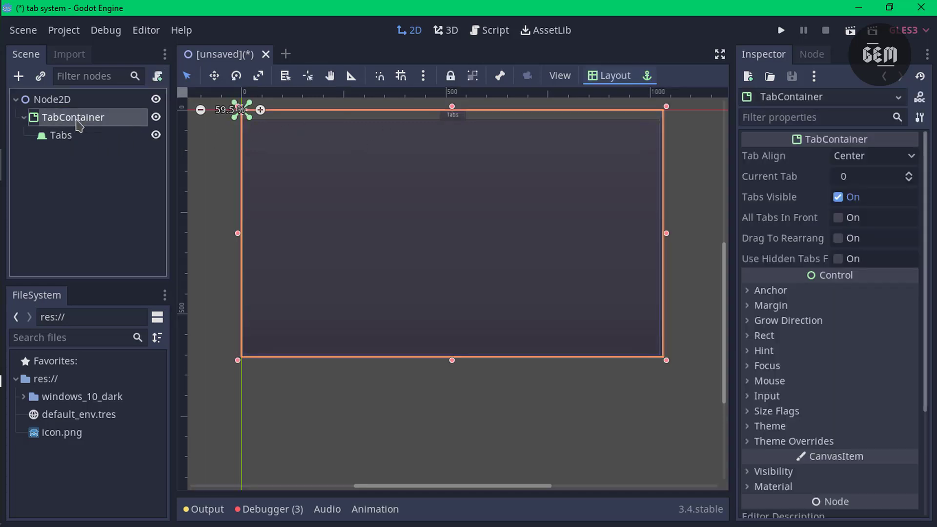
left_click(19, 76)
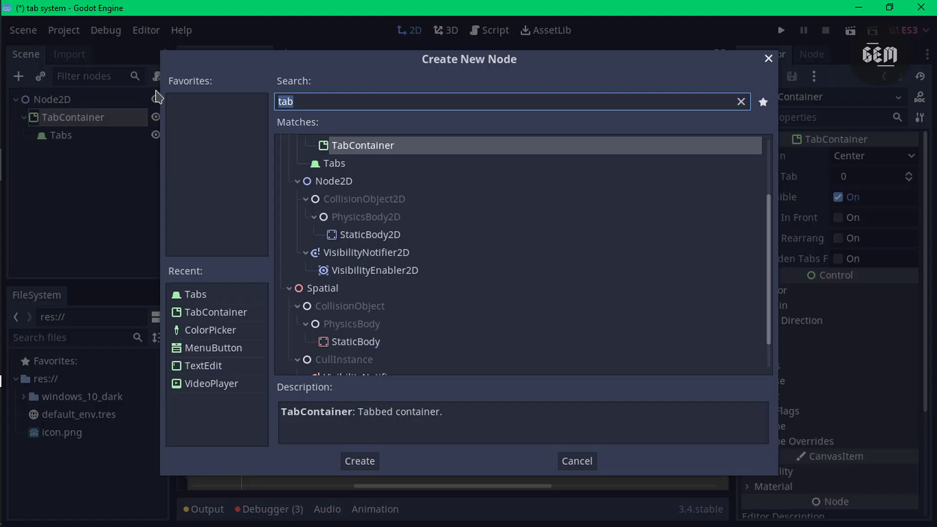
left_click(331, 163)
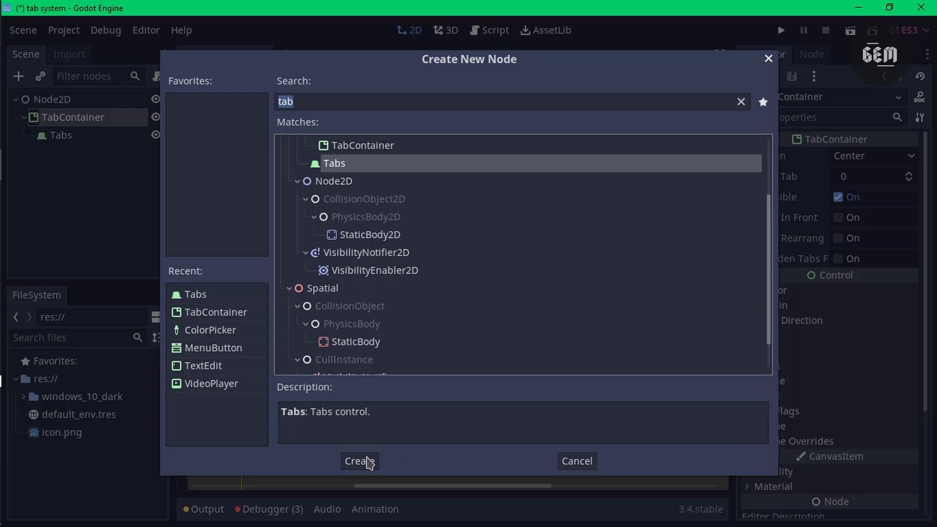
left_click(359, 462)
scroll(475, 119, "up", 5)
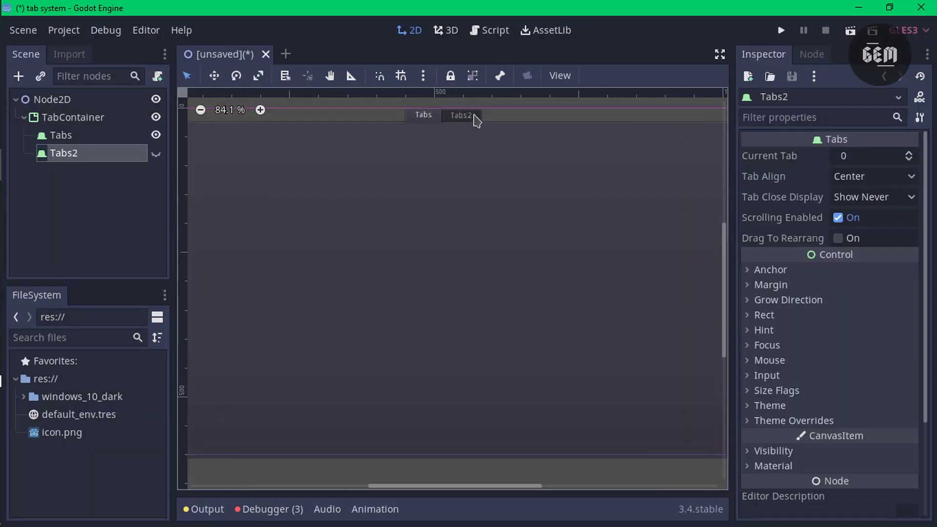
Step: Rename the two Tabs nodes to 'Tab 1' and 'Stars'
left_click(62, 137)
left_click(62, 135)
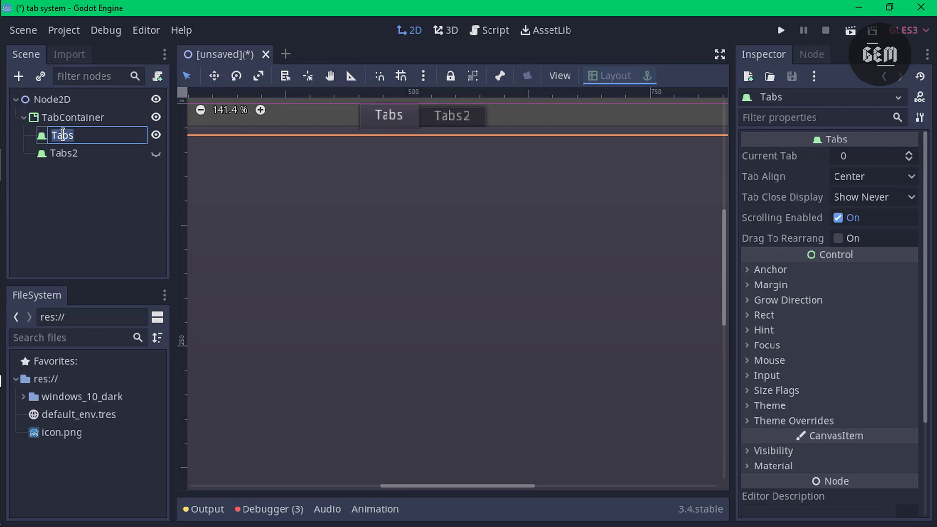
type("T")
left_click(58, 213)
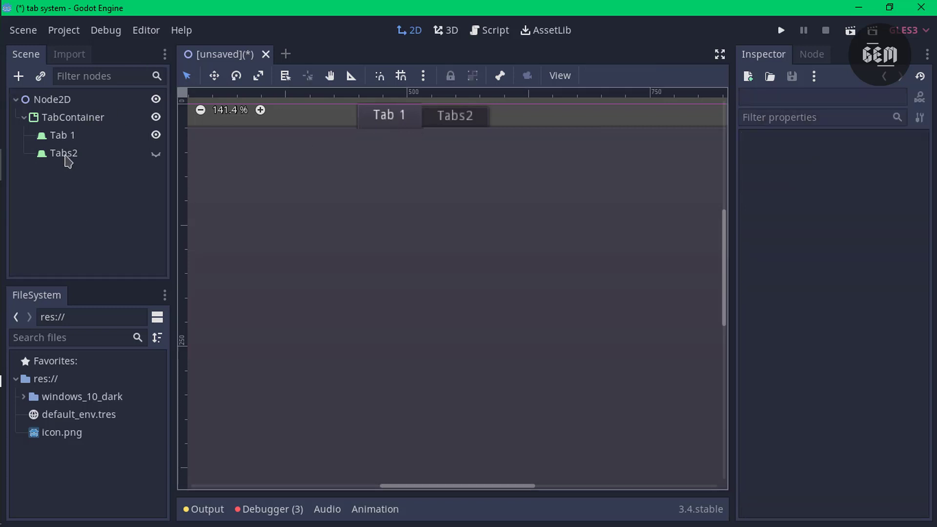
left_click(69, 162)
left_click(68, 153)
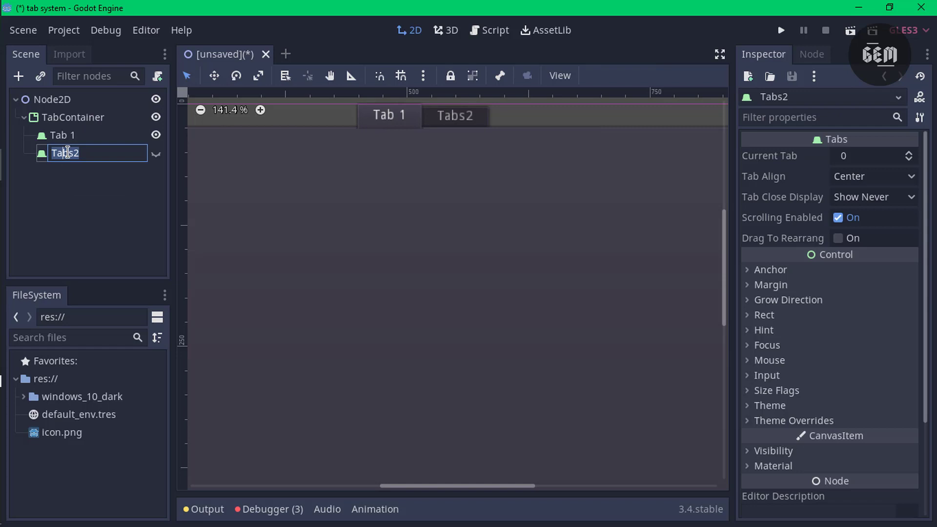
type("Stars")
left_click(71, 199)
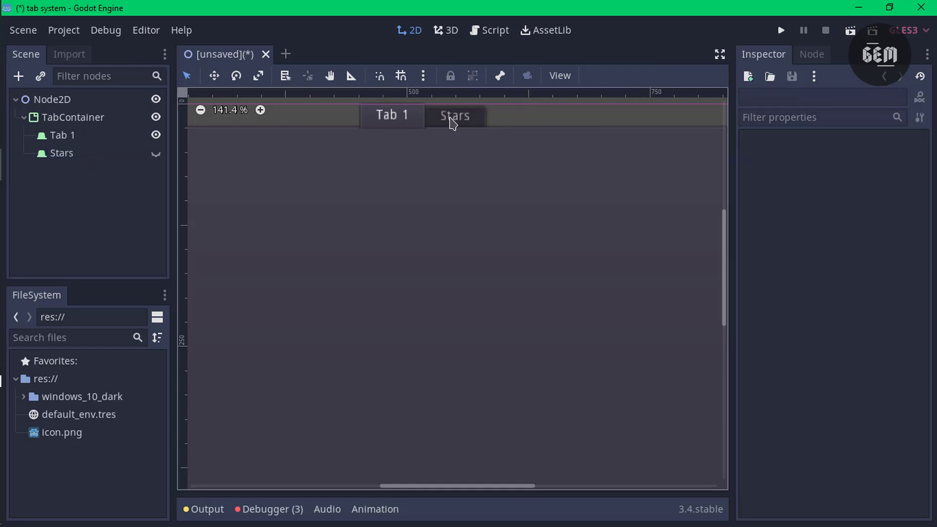
scroll(364, 177, "down", 5)
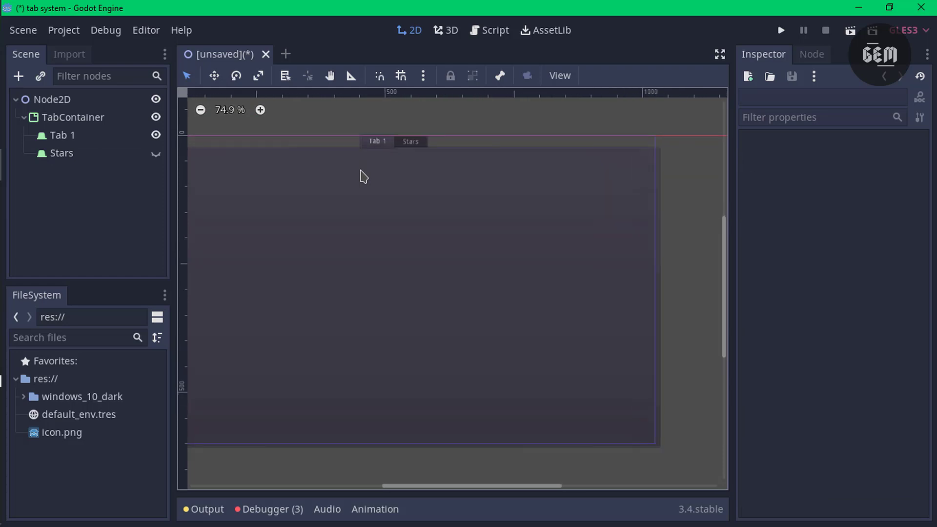
Step: Select the TabContainer and open its empty Control > Theme property options in the Inspector
scroll(363, 176, "up", 1)
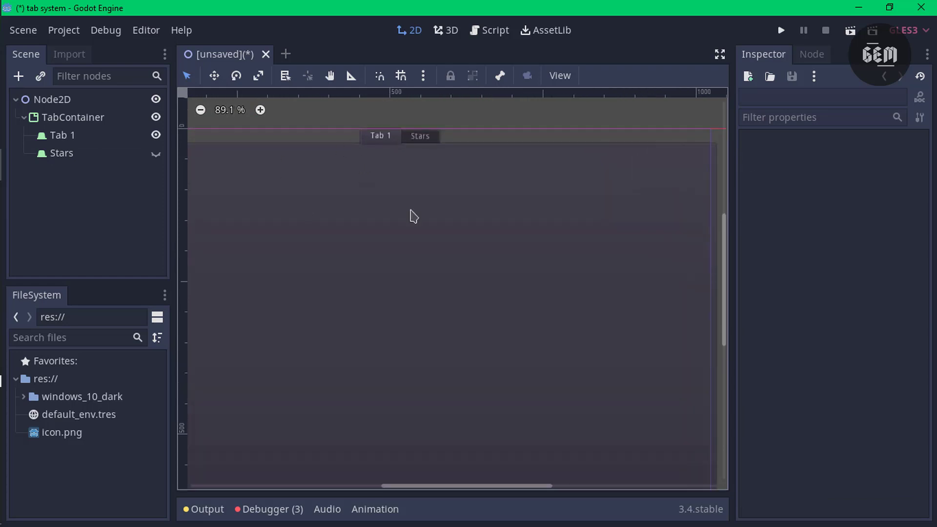
left_click(61, 121)
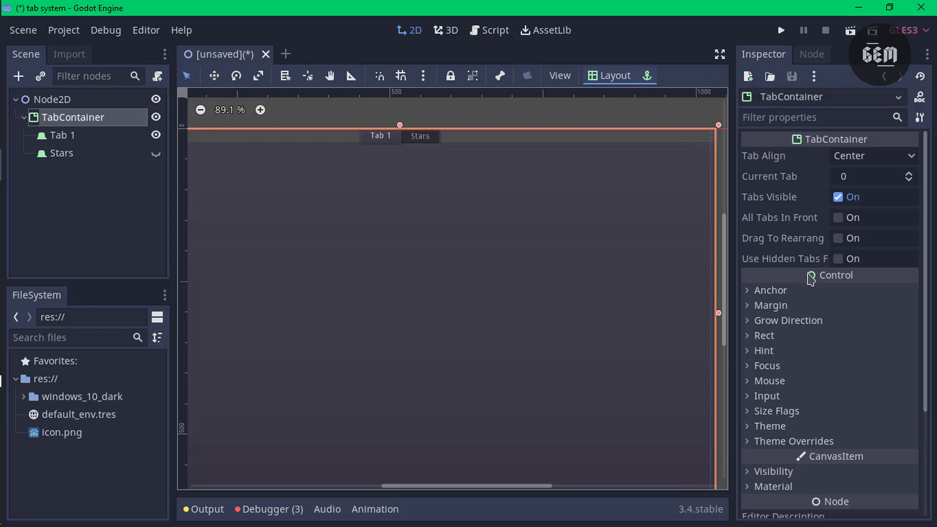
scroll(781, 276, "down", 5)
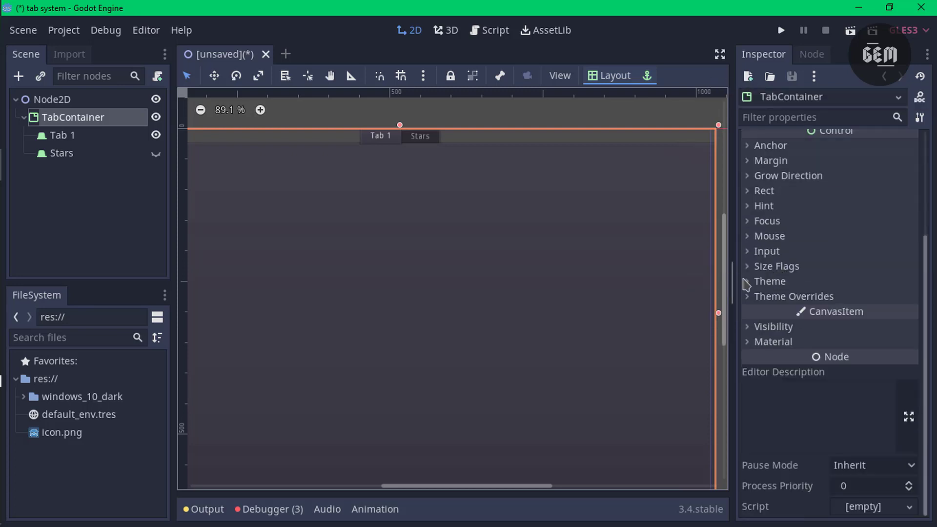
left_click(751, 282)
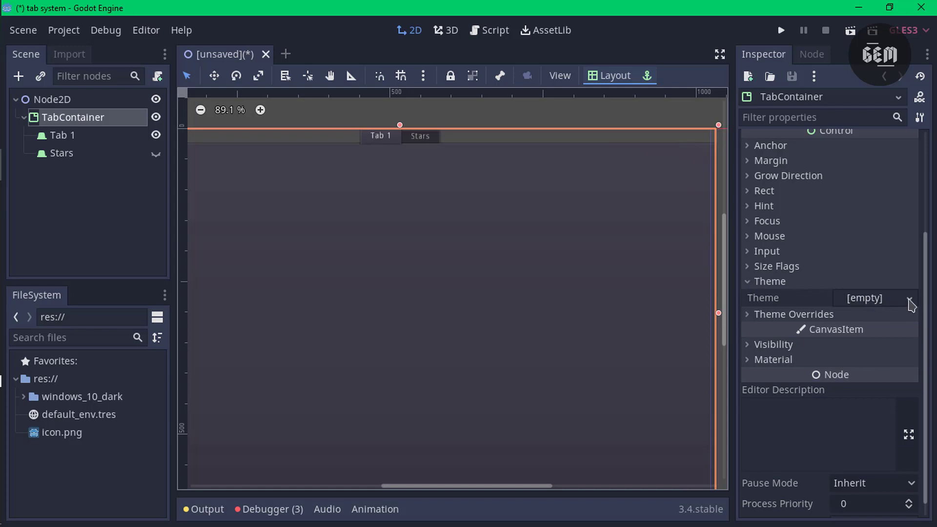
left_click(910, 300)
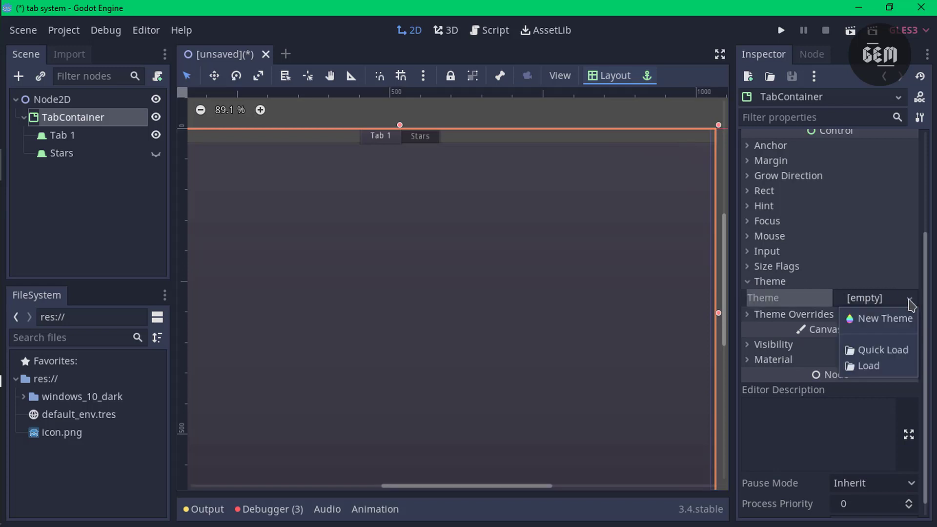
Step: Load windows_10_dark/theme.tres as the TabContainer's theme
left_click(876, 366)
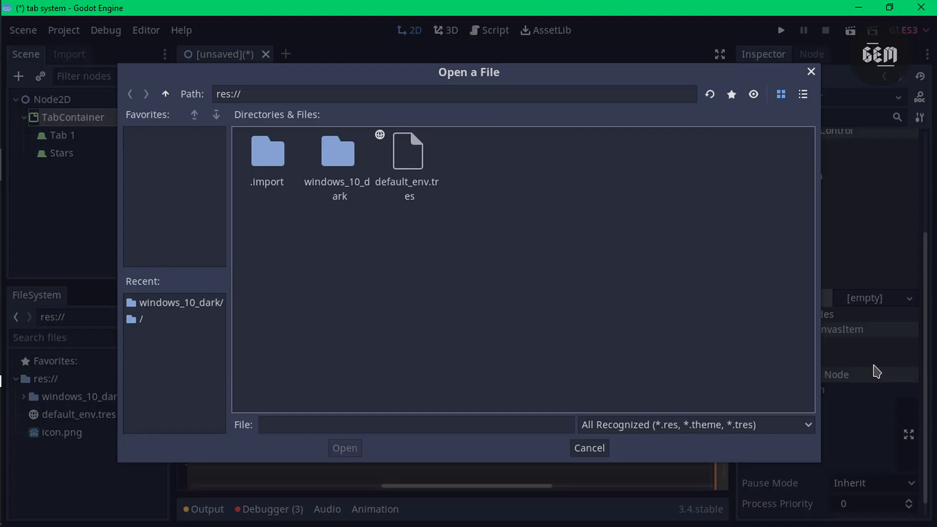
double_click(338, 156)
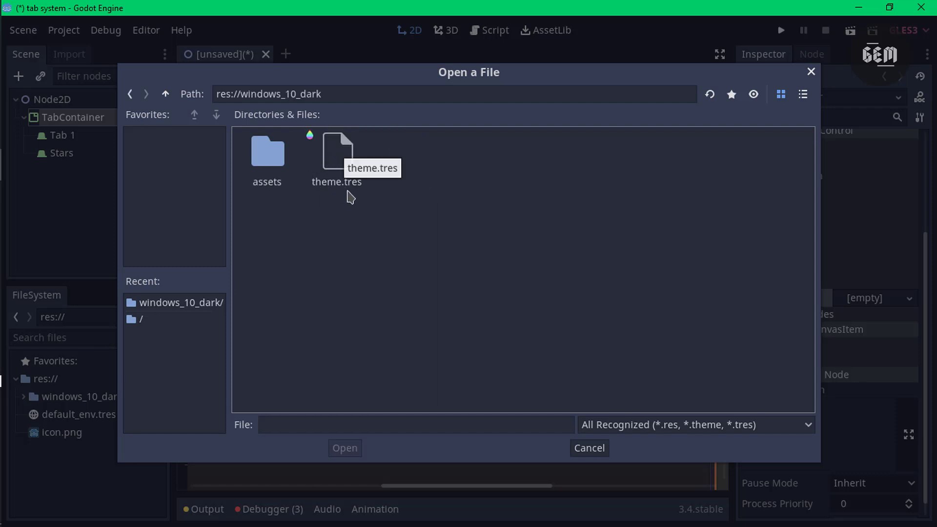
left_click(346, 169)
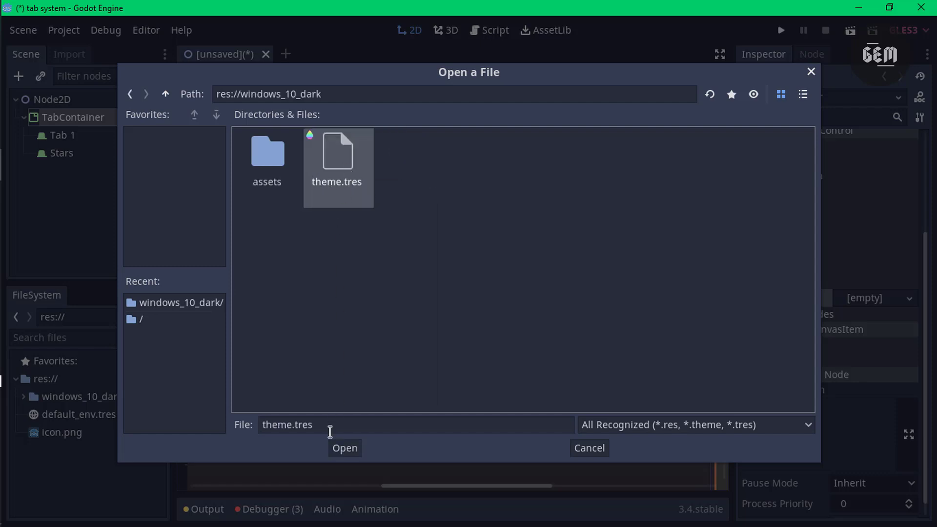
left_click(341, 447)
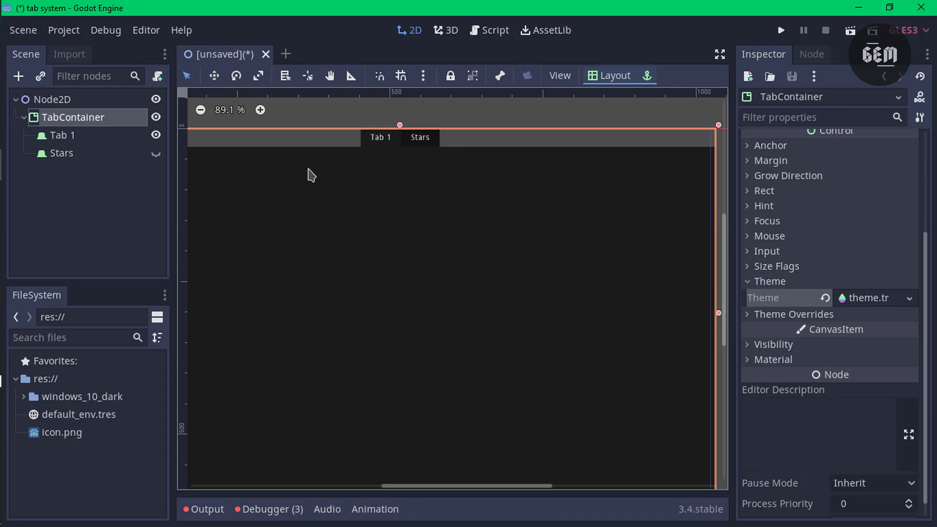
scroll(313, 171, "down", 2)
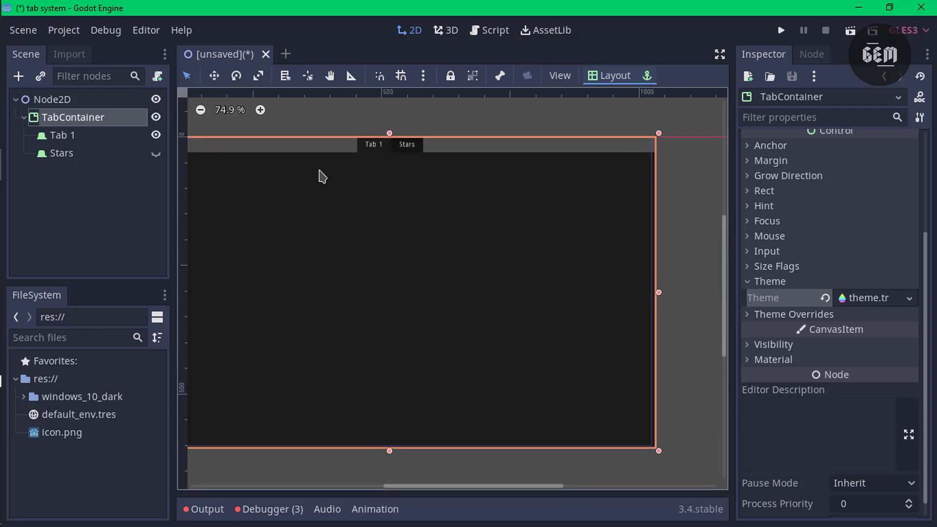
middle_click_drag(322, 175, 393, 174)
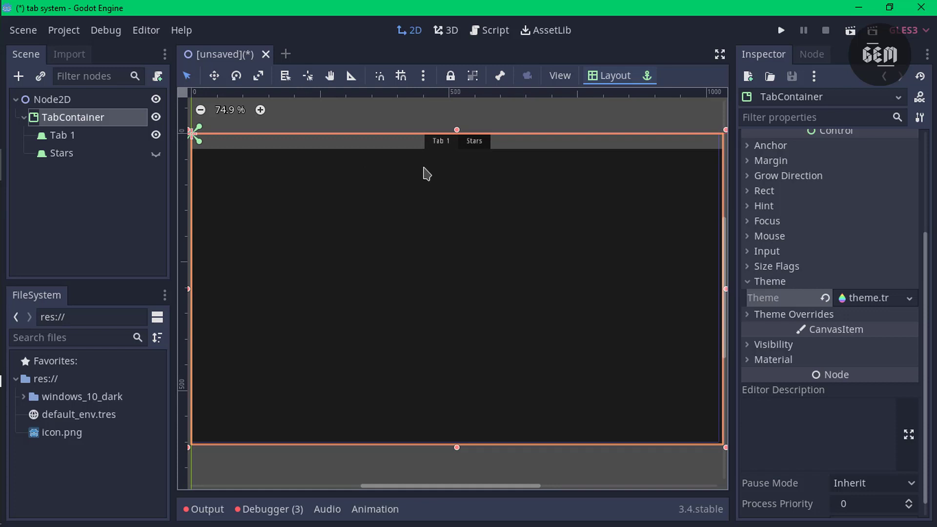
Step: Reselect the TabContainer, open theme.tres for editing, and collapse the Theme bottom panel
left_click(513, 163)
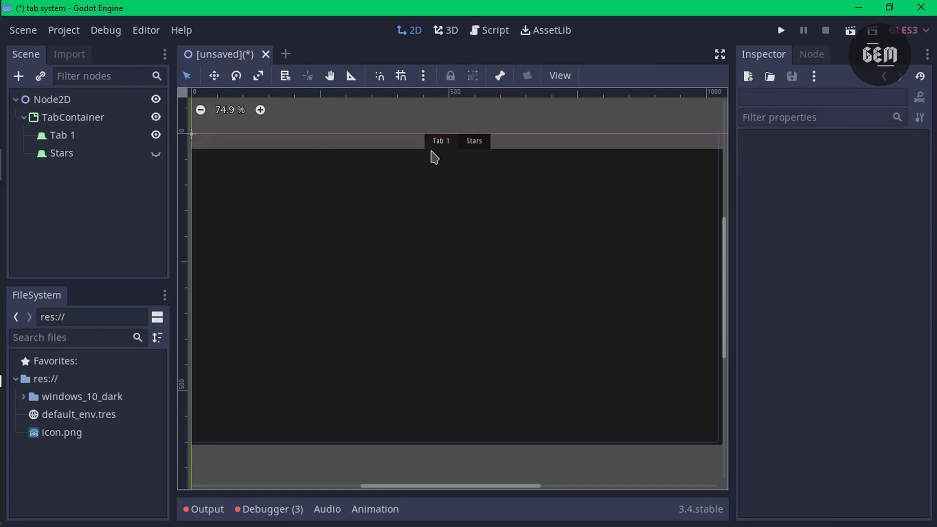
left_click(79, 122)
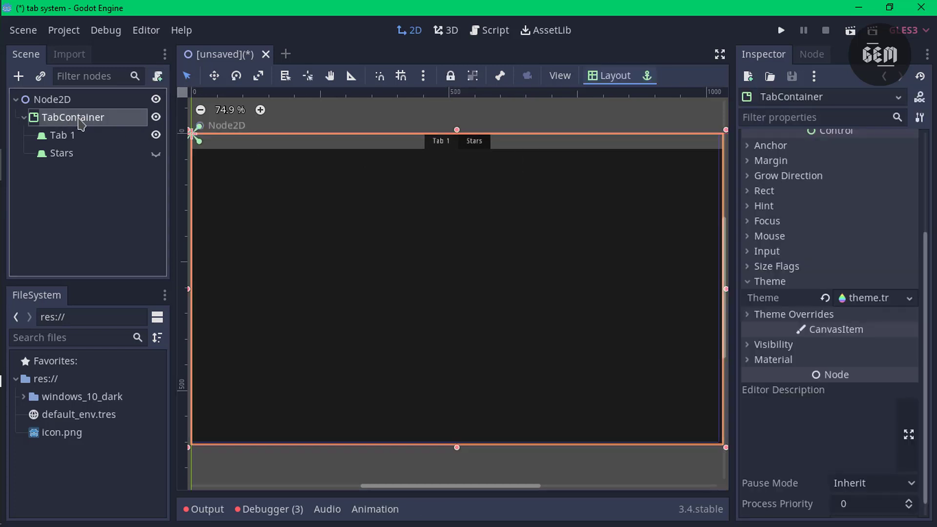
left_click(862, 299)
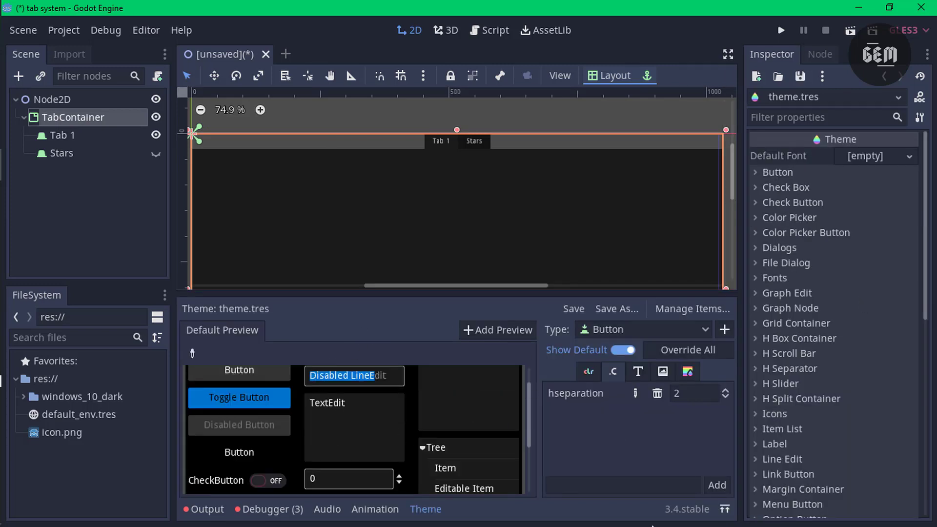
left_click(425, 509)
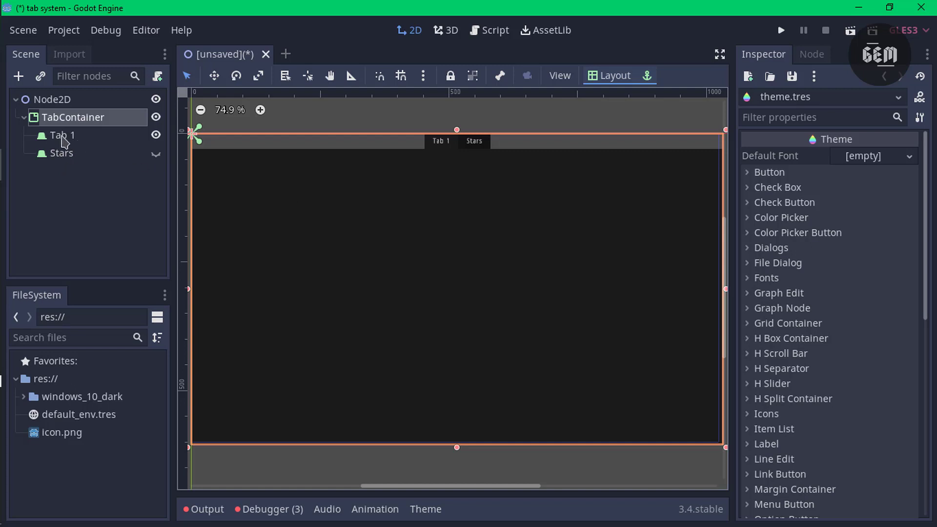
Step: Add a TextEdit under Tab 1 and stretch it to fill the tab's content area
left_click(463, 197)
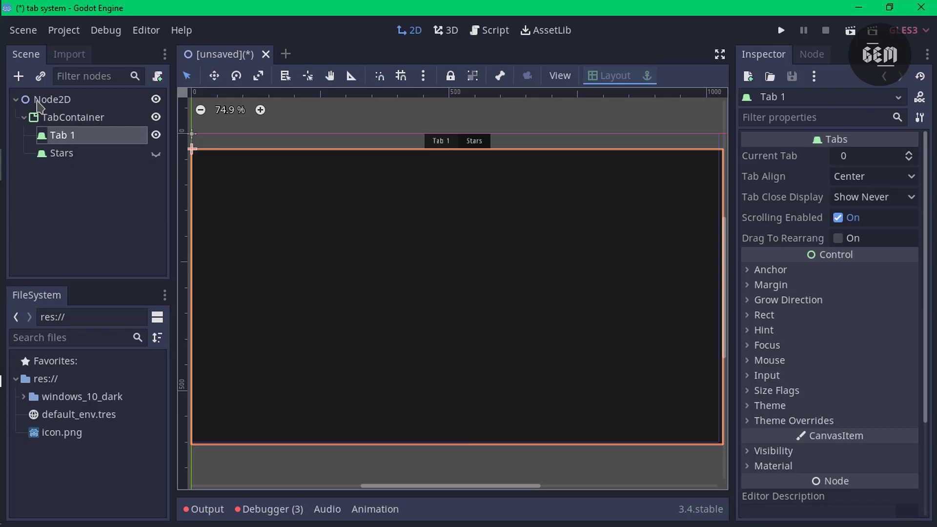
left_click(19, 77)
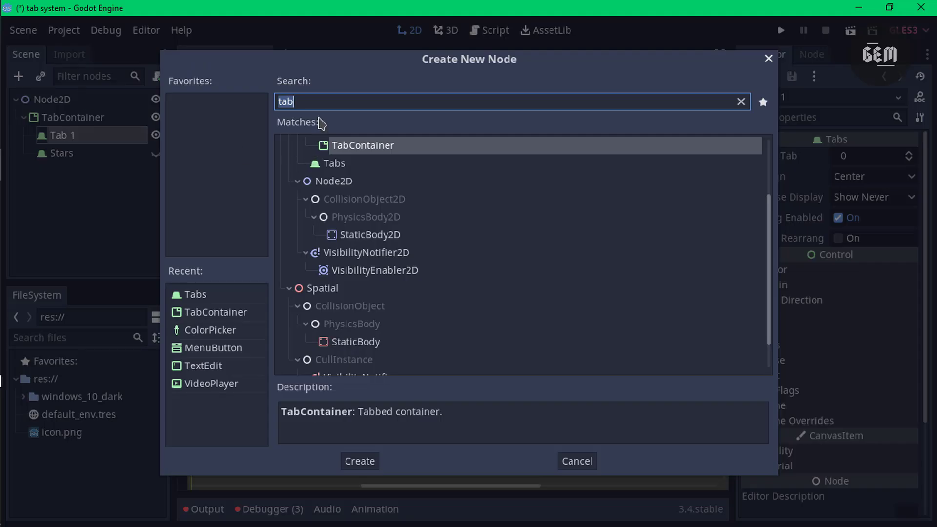
type("text")
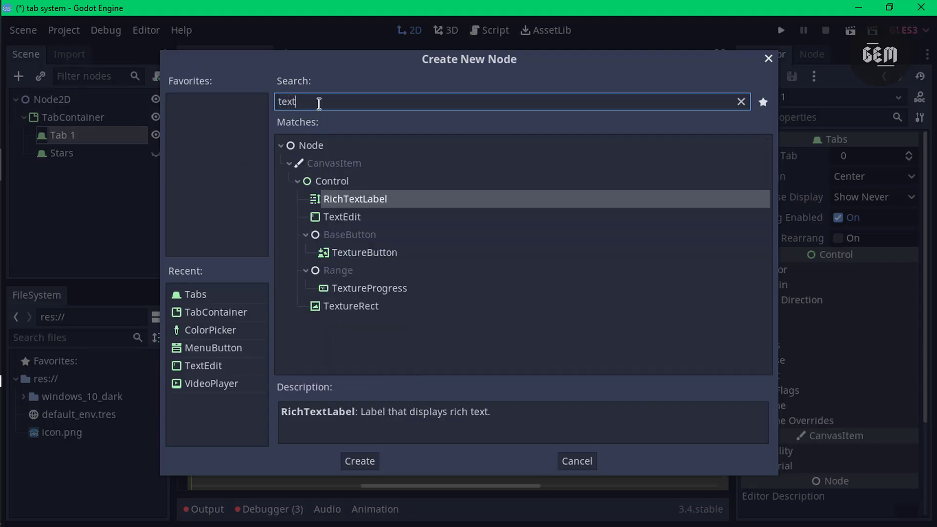
left_click(336, 220)
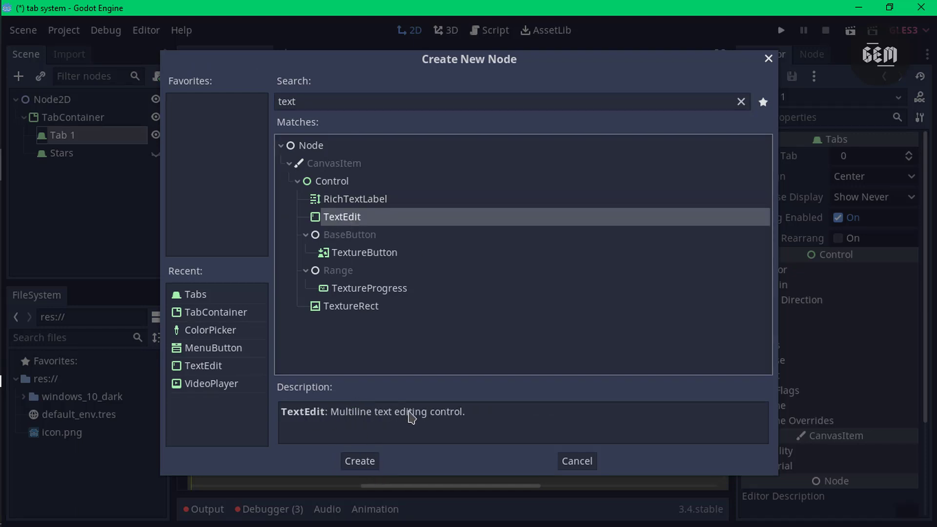
left_click(359, 462)
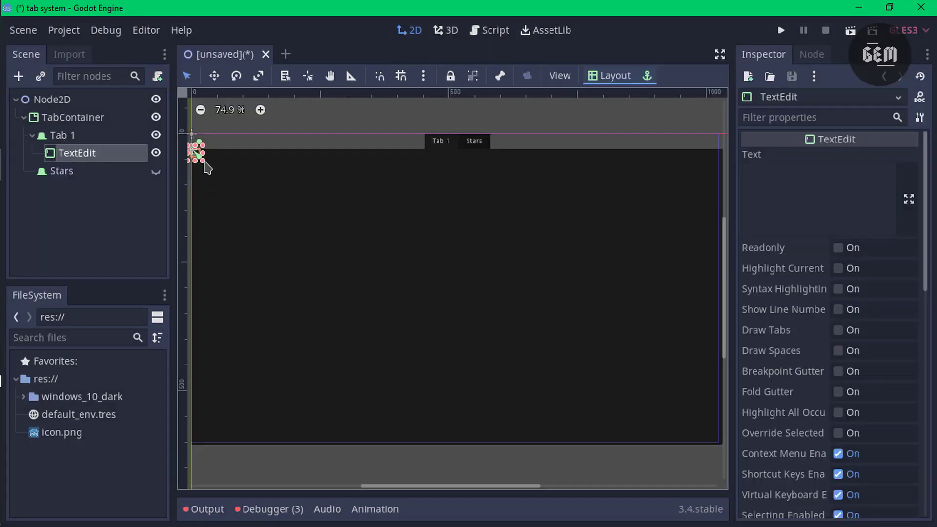
left_click_drag(204, 163, 719, 445)
Step: Try running the project, then dismiss the main scene picker without choosing a scene
left_click(710, 474)
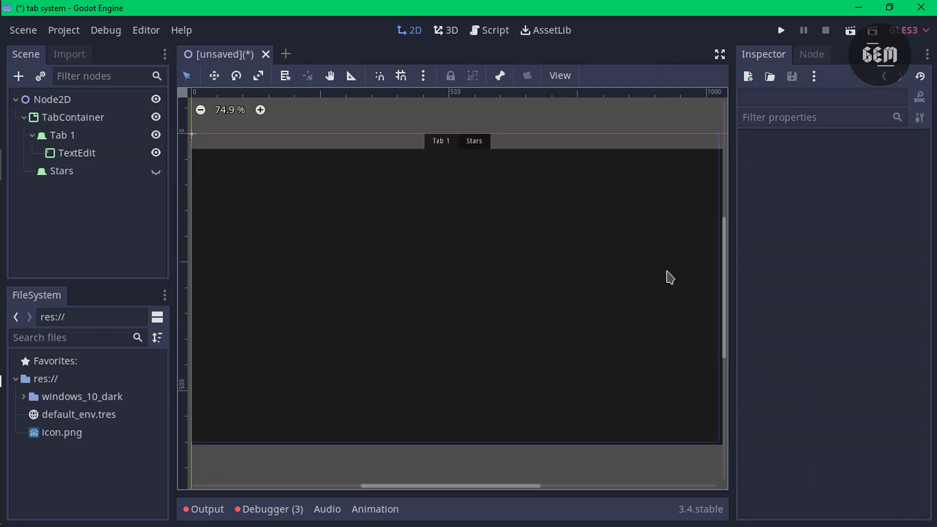
left_click(781, 30)
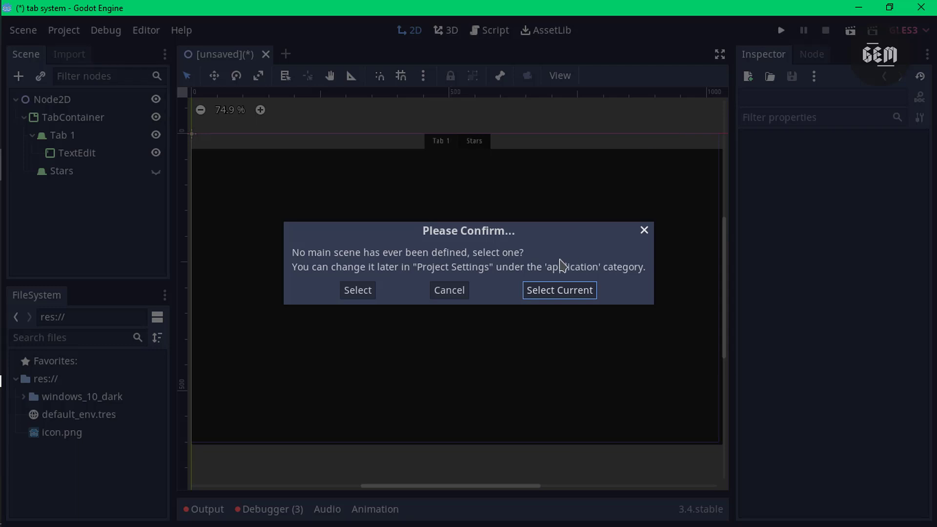
left_click(356, 294)
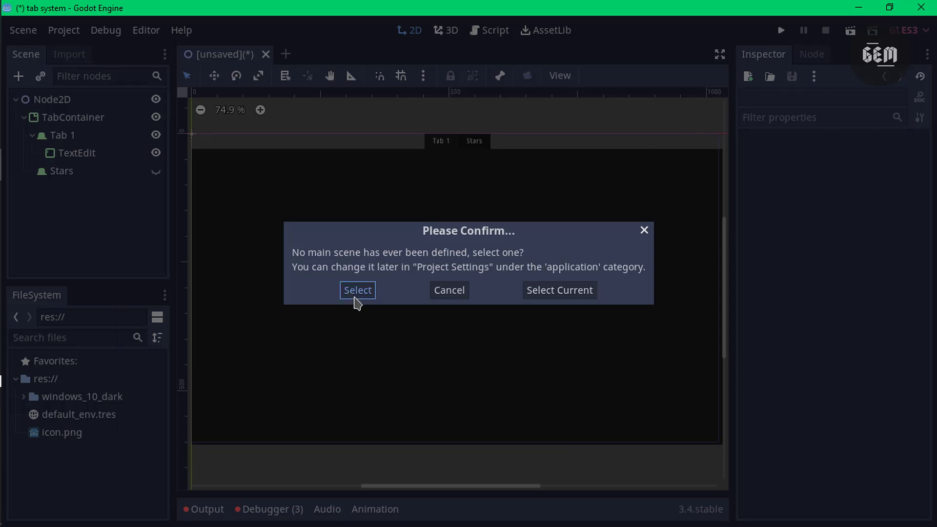
left_click(365, 432)
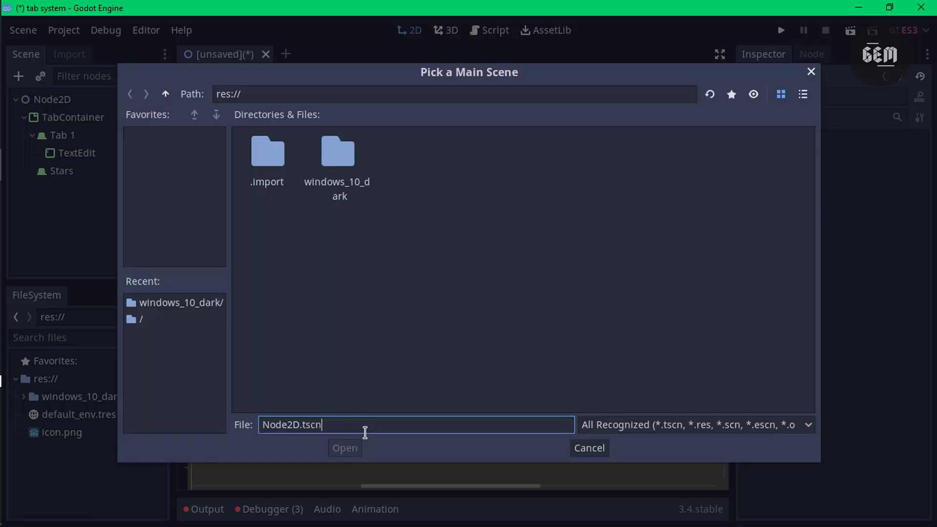
left_click(810, 72)
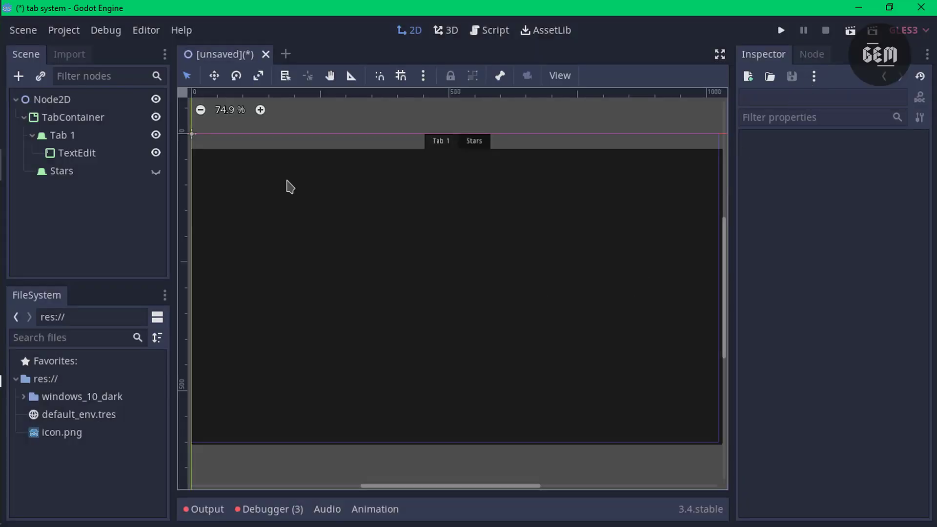
Step: Save the scene as Node2D.tscn and run the project again
key("ctrl+s")
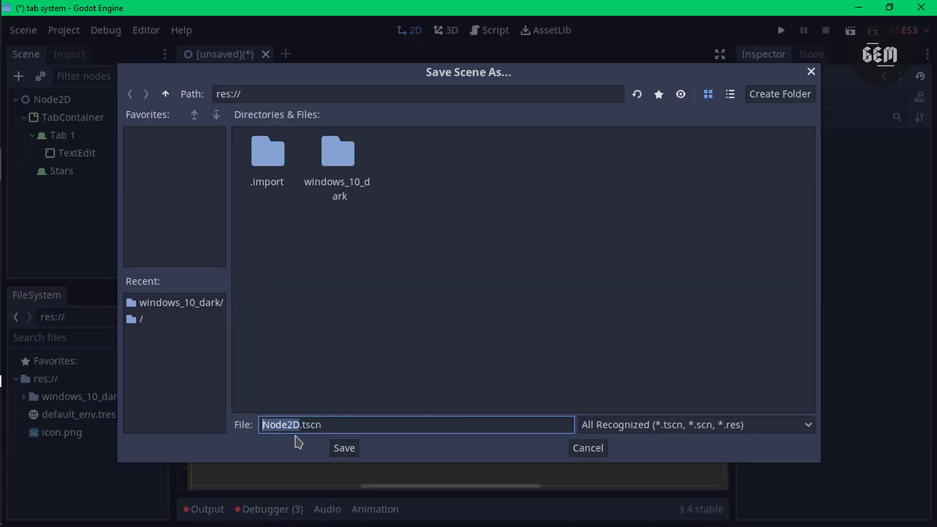
left_click(344, 448)
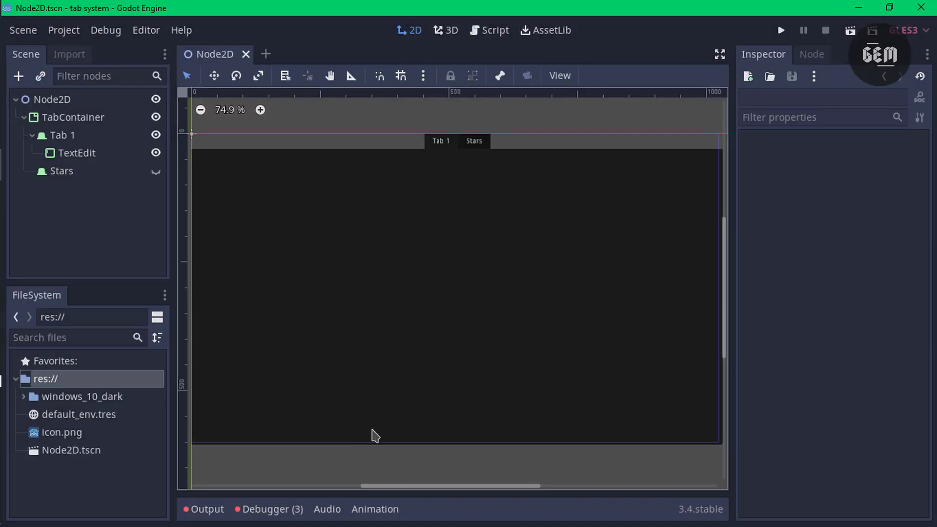
left_click(780, 30)
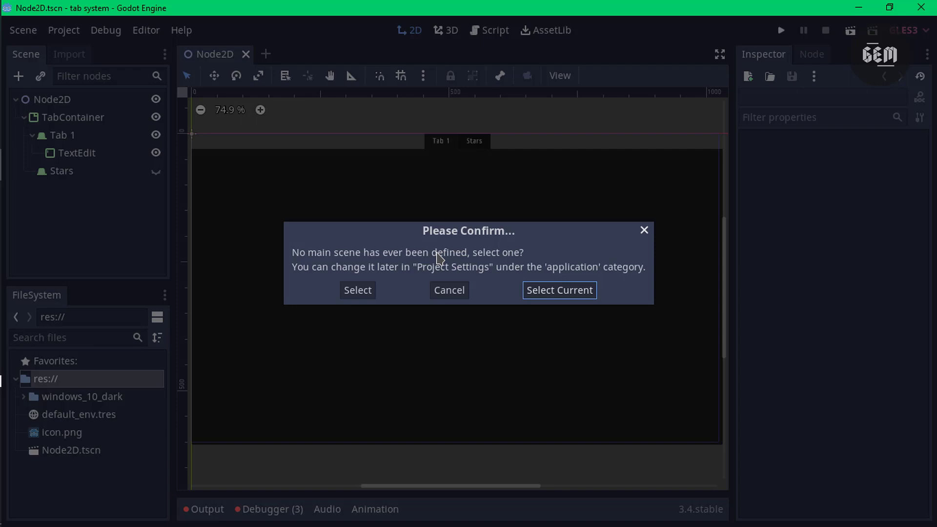
Step: Make the current scene the main scene, then switch between Stars and Tab 1 in the running game
left_click(570, 292)
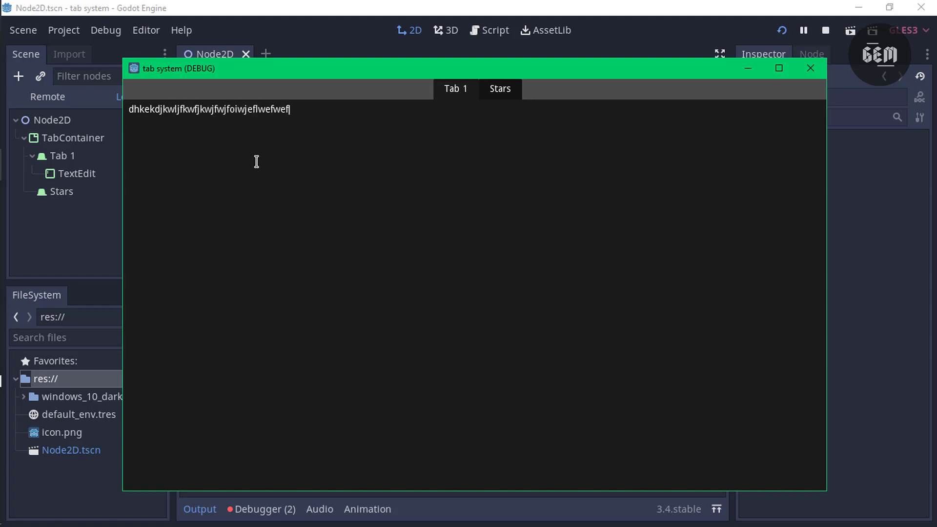
left_click(499, 93)
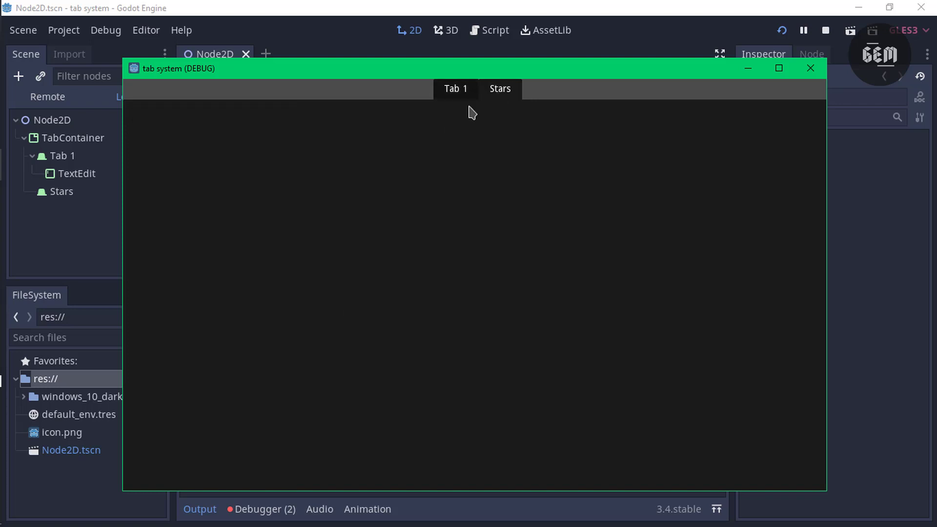
left_click(446, 96)
left_click(495, 93)
Step: Close the running game and add a ColorPicker node as a child of Stars
left_click(811, 72)
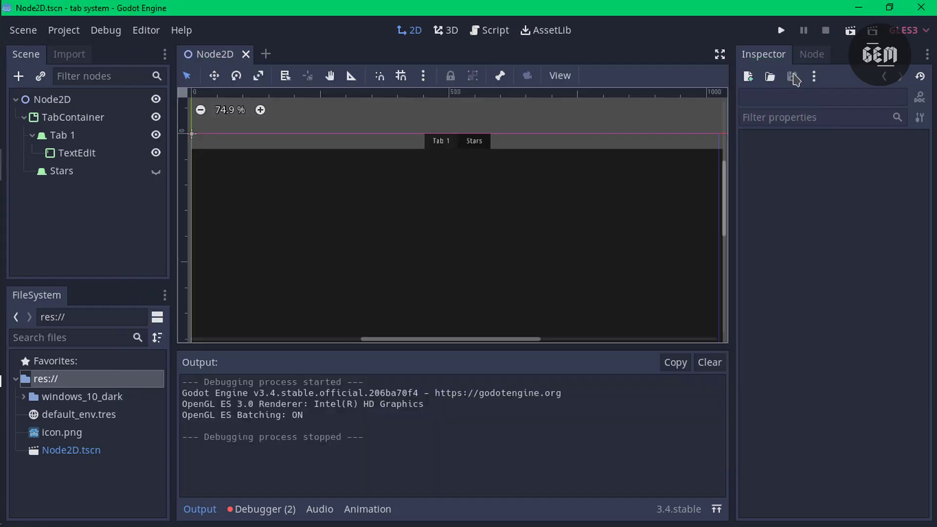
left_click(61, 172)
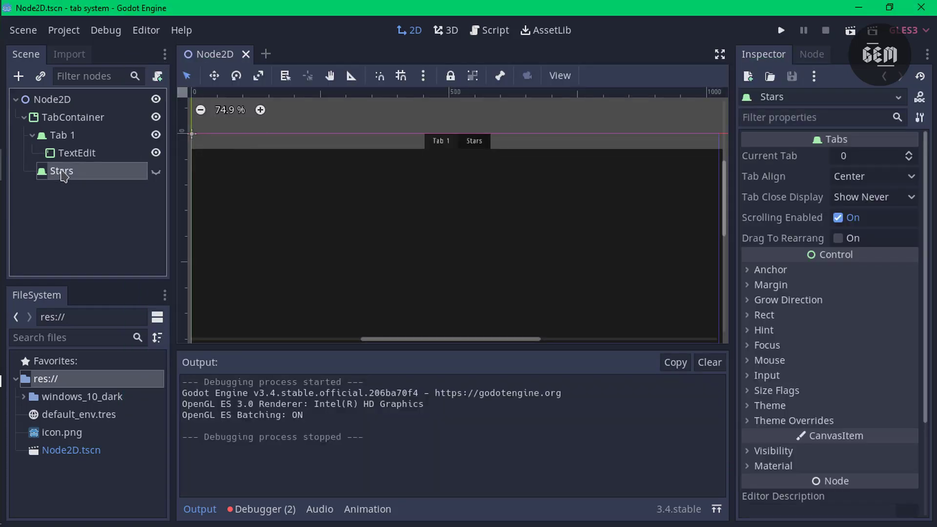
left_click(20, 77)
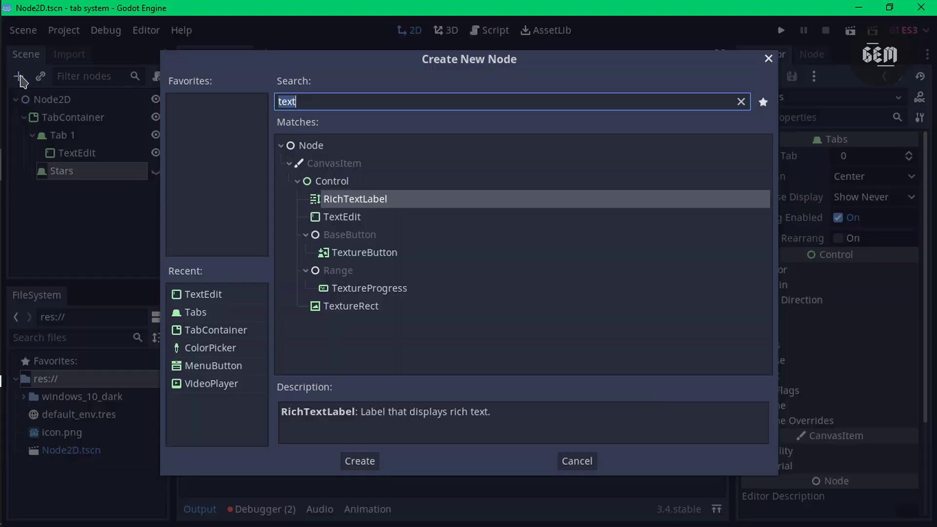
type("colo")
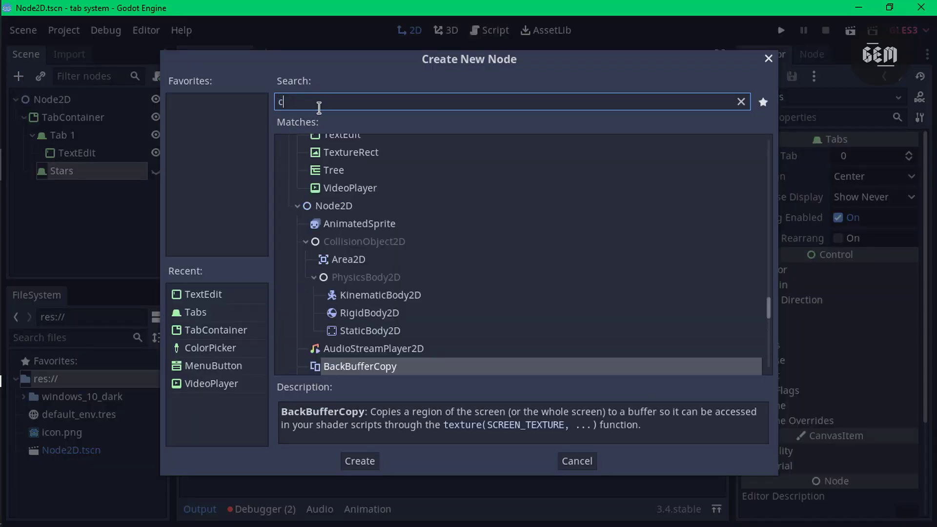
left_click(384, 184)
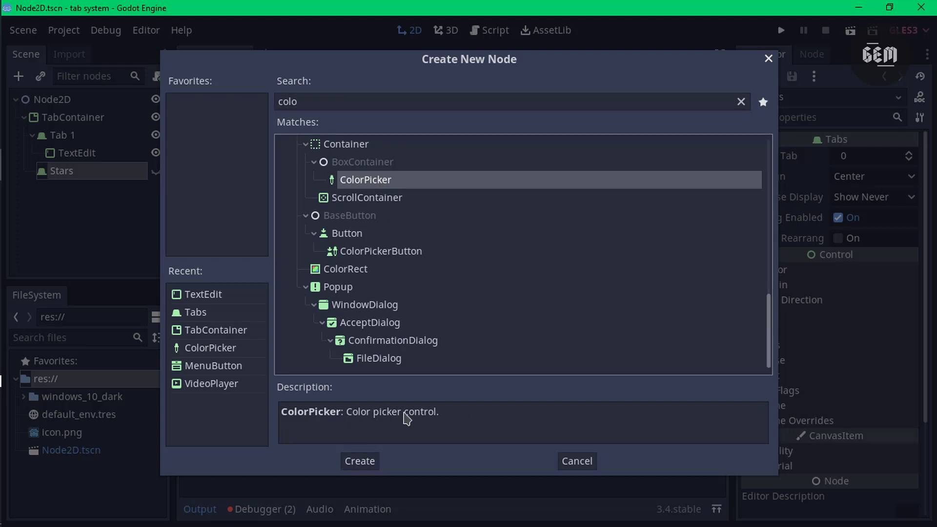
left_click(377, 461)
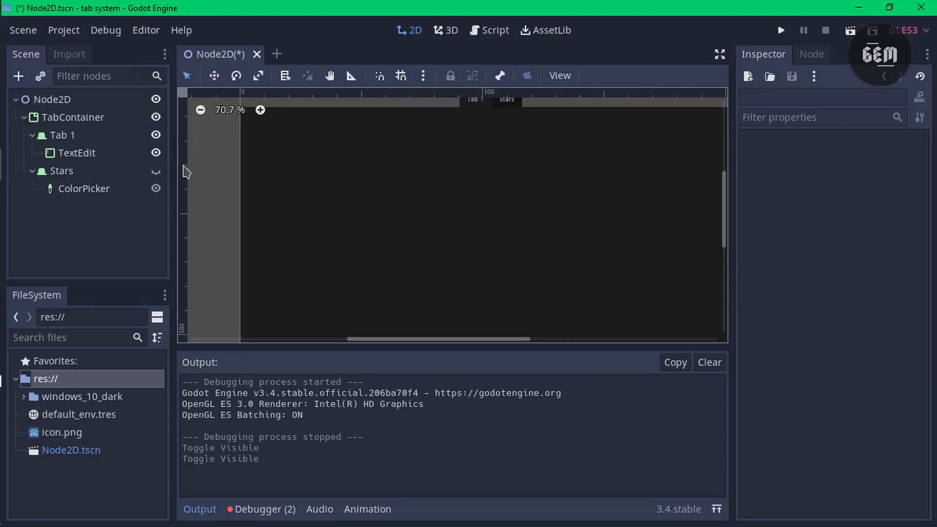
Step: Make the Stars page visible and drag the ColorPicker right toward the tab centre
left_click(156, 173)
scroll(422, 223, "down", 1)
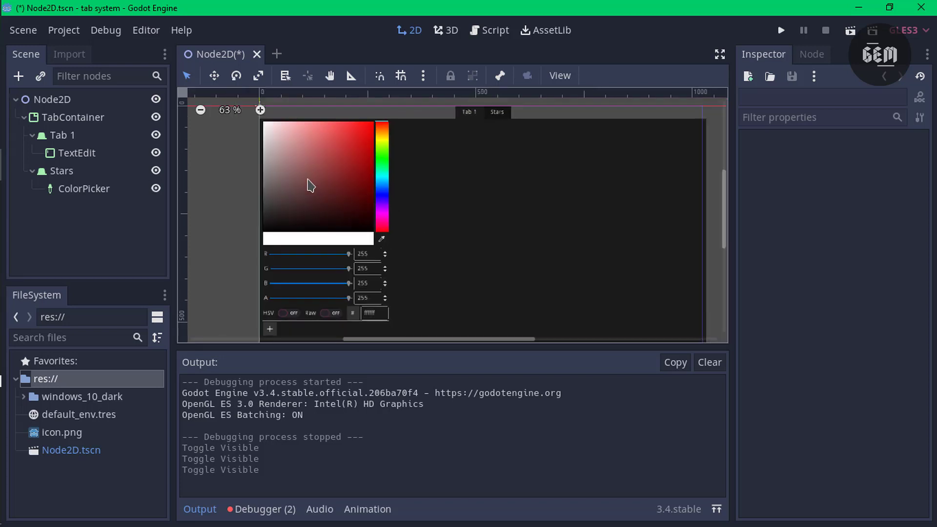
left_click_drag(308, 184, 464, 194)
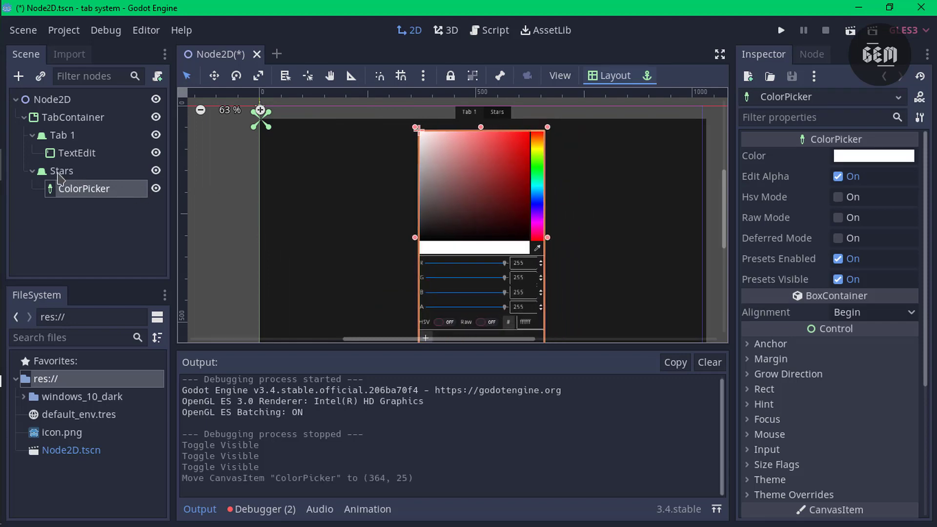
left_click(204, 195)
left_click(464, 225)
left_click(239, 197)
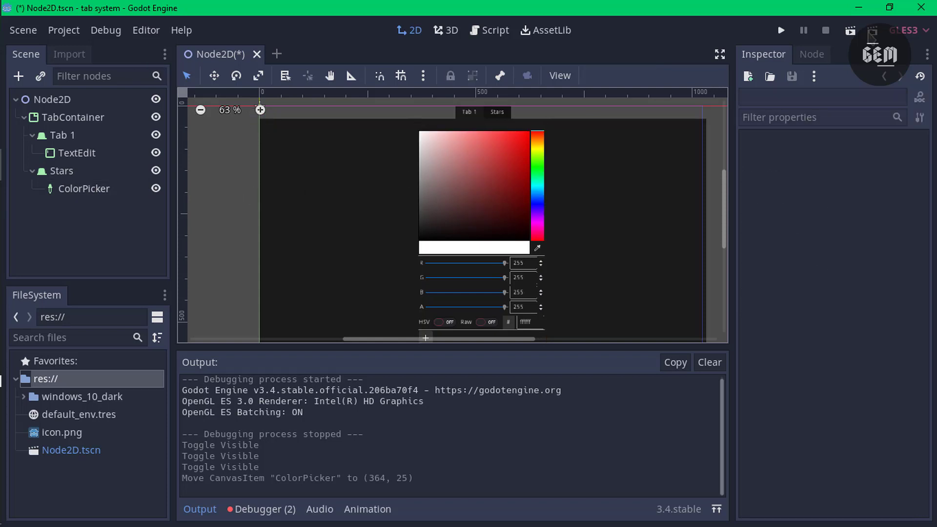
Step: Run the scene, pick the reddish colour e8a6a6 on the Stars tab, then return to Tab 1
left_click(782, 31)
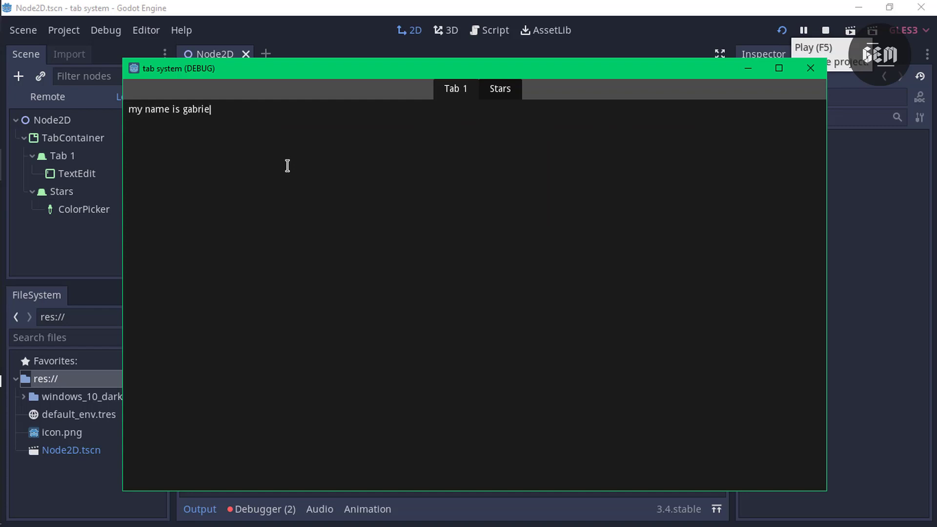
left_click(495, 89)
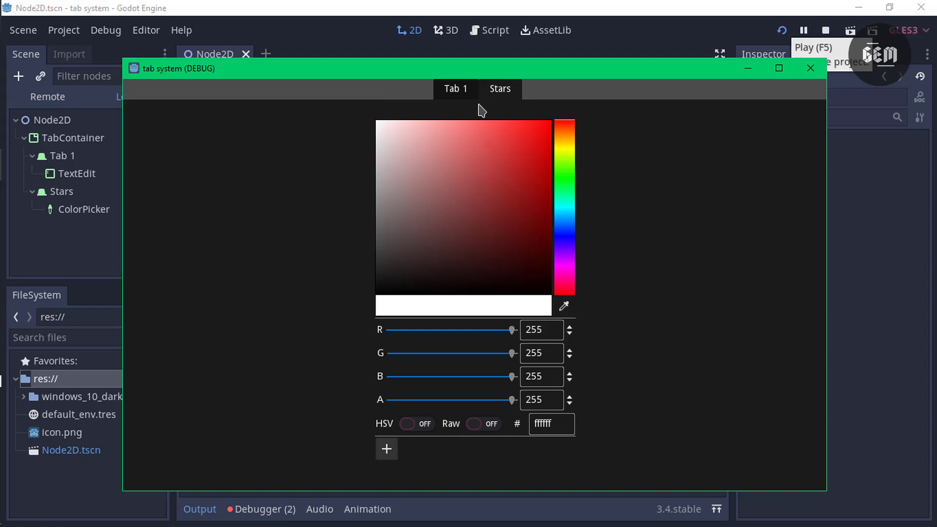
left_click_drag(450, 161, 415, 180)
left_click(454, 89)
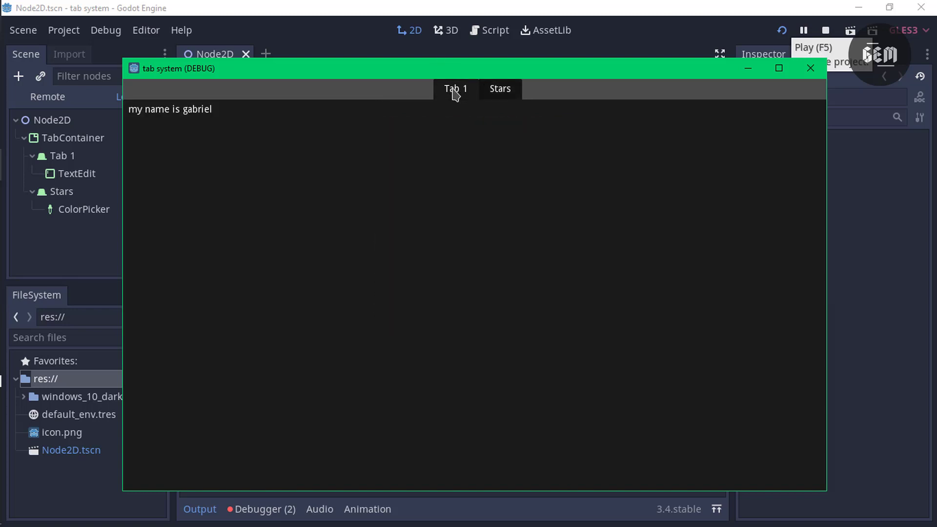